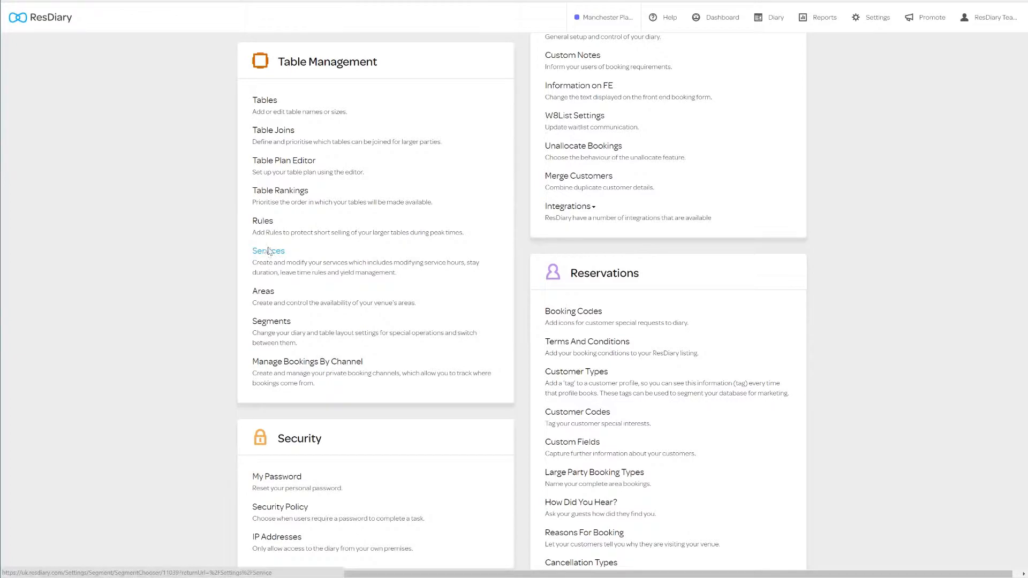
# Add a new service named Brunch with the description "Early opening on Saturday and Sunday, serving brunch".
pyautogui.click(269, 251)
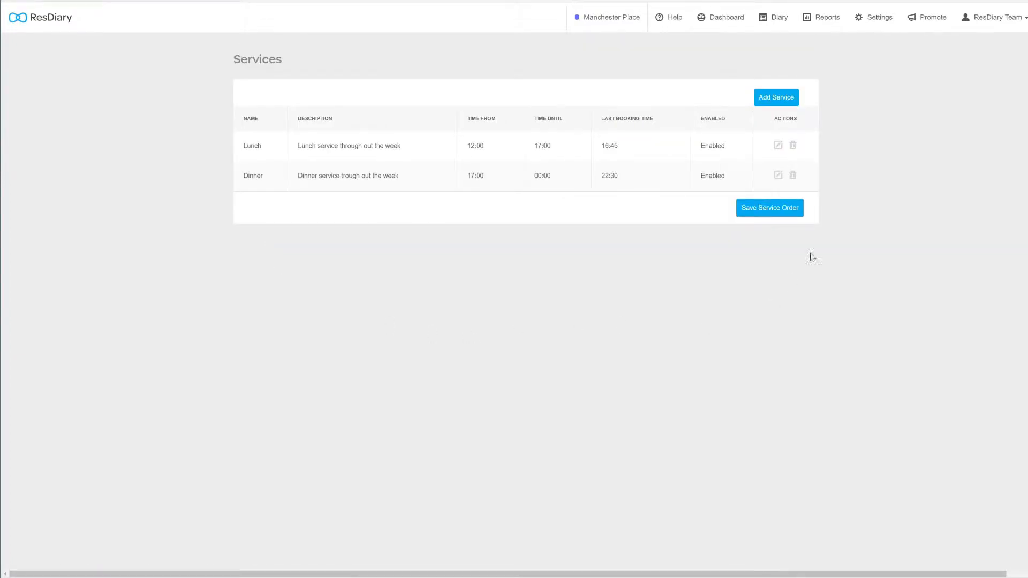
pyautogui.click(779, 145)
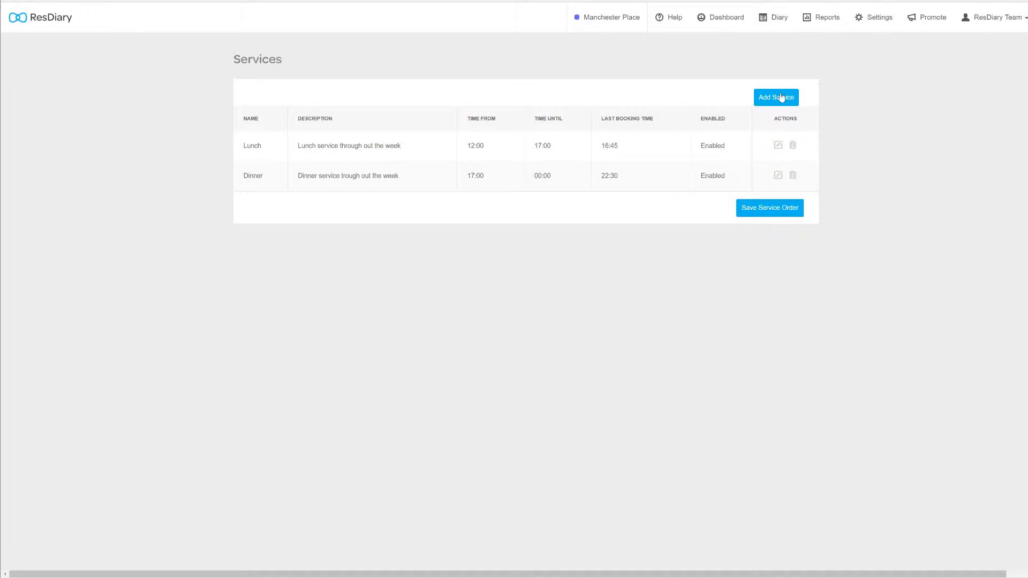
pyautogui.click(781, 97)
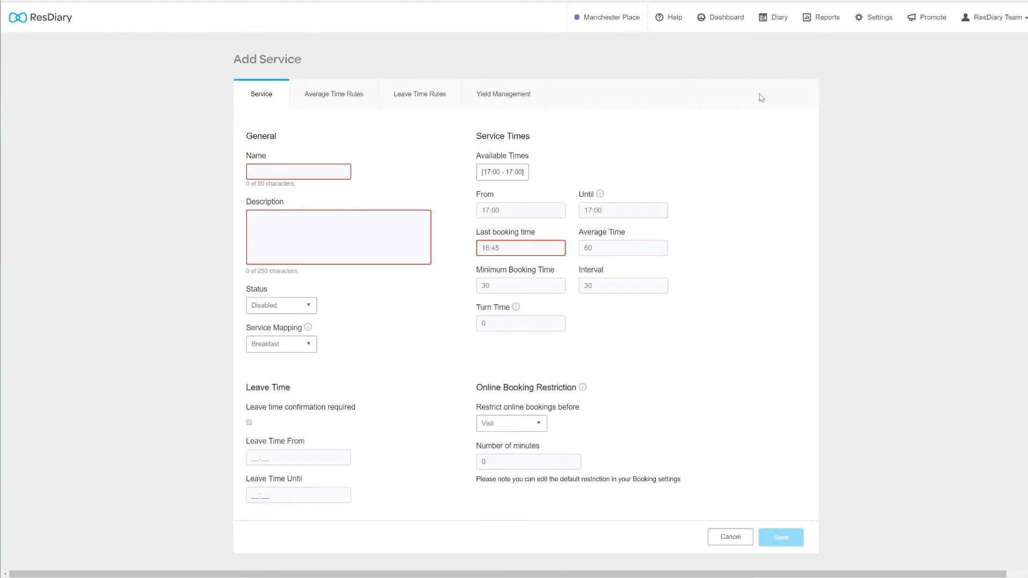
pyautogui.click(253, 172)
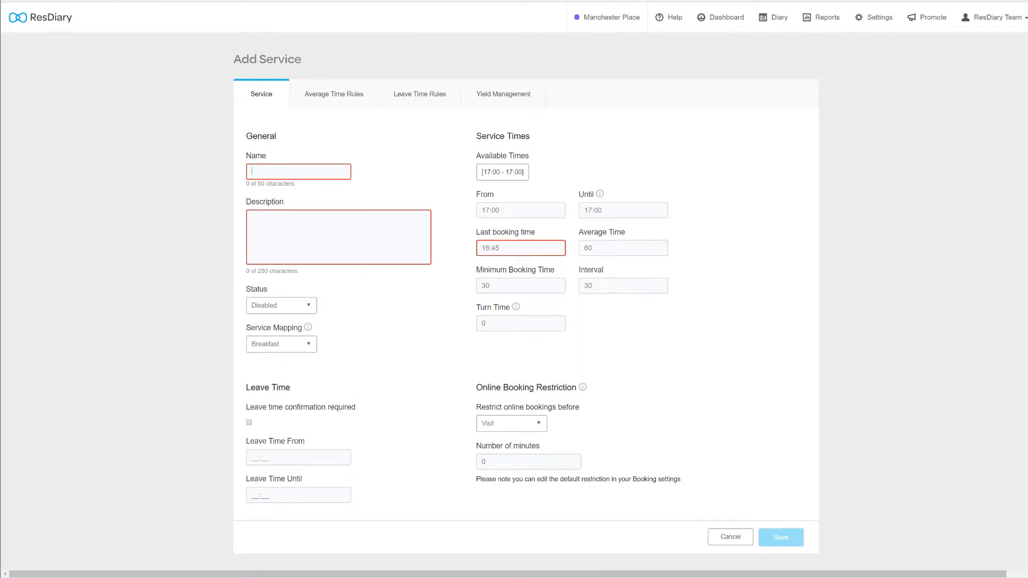
pyautogui.write('Brunch')
pyautogui.press('Tab')
pyautogui.write('Early opening on Saturdays')
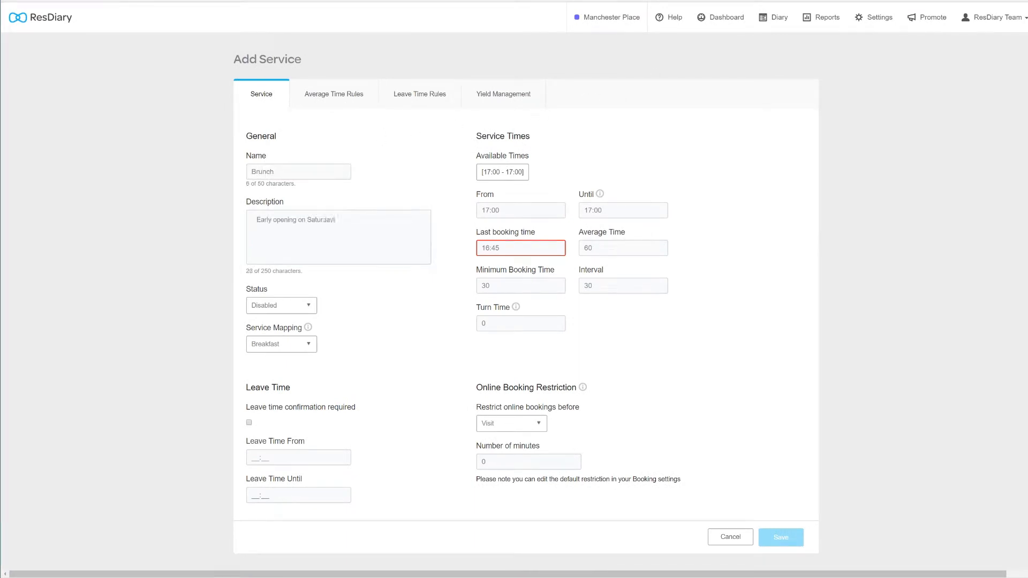
pyautogui.write(' and Sunday, serving brunch')
# Set the Brunch service's status to Enabled and its service mapping to Brunch.
pyautogui.click(309, 305)
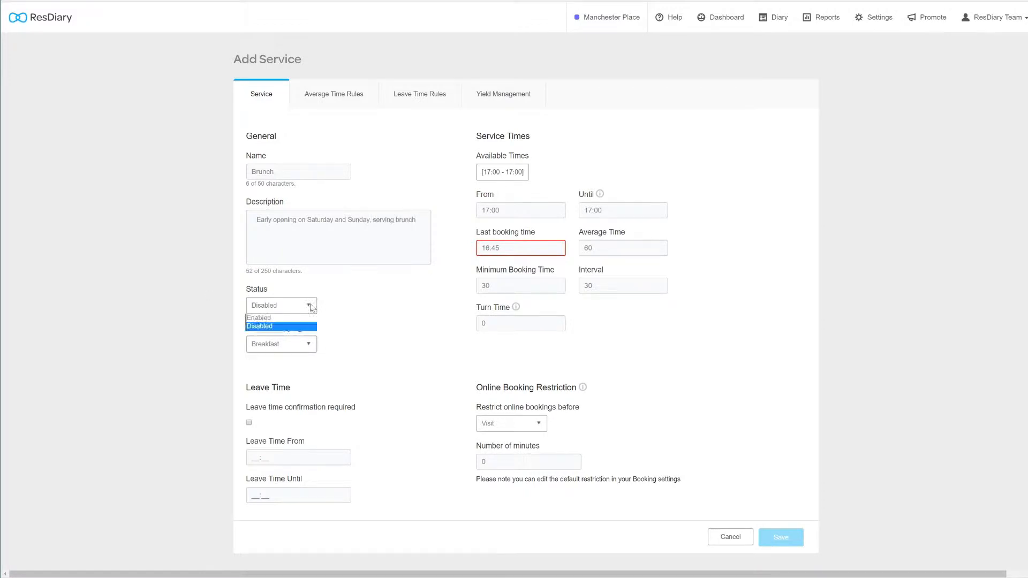
pyautogui.click(287, 318)
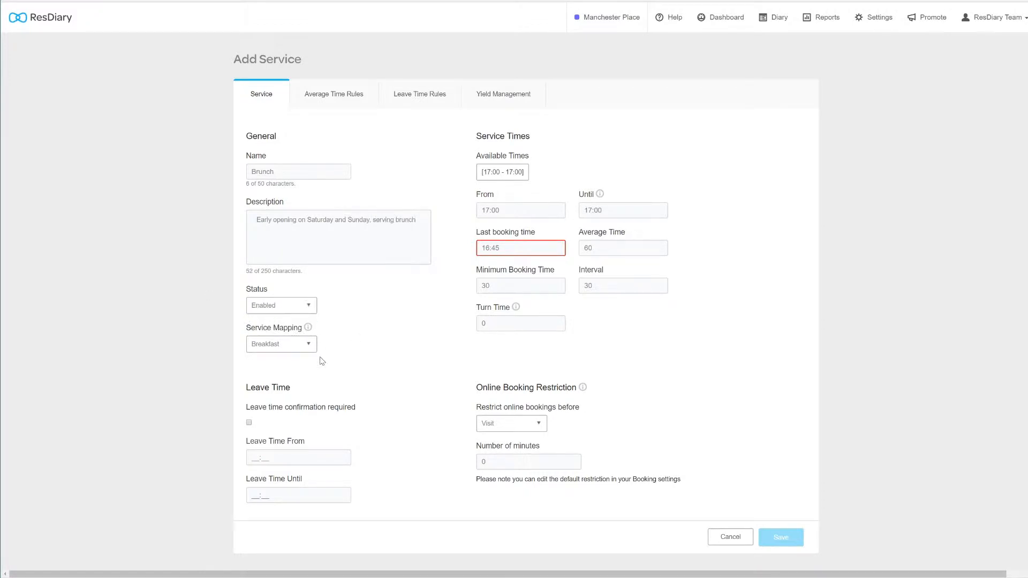
pyautogui.click(309, 344)
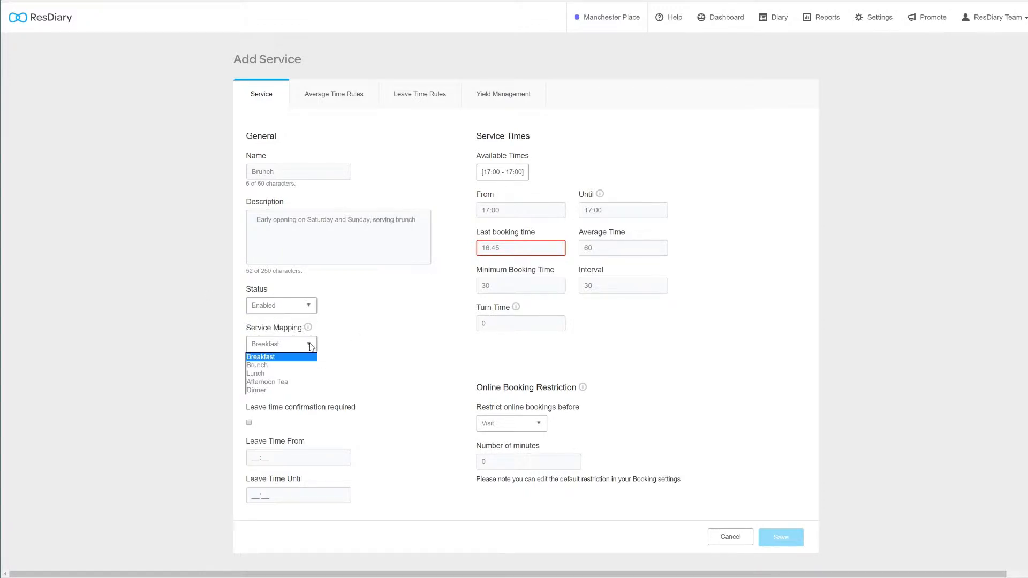
pyautogui.click(272, 366)
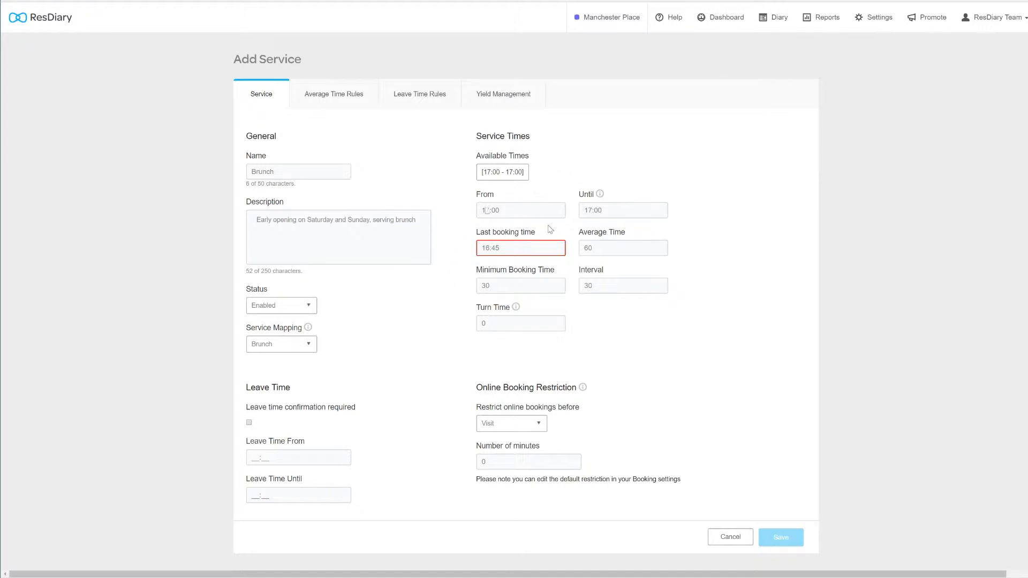
# Set the service to run from 10:00 until 12:00 with a last booking time of 11:45.
pyautogui.write('0')
pyautogui.press('Tab')
pyautogui.press('BackSpace')
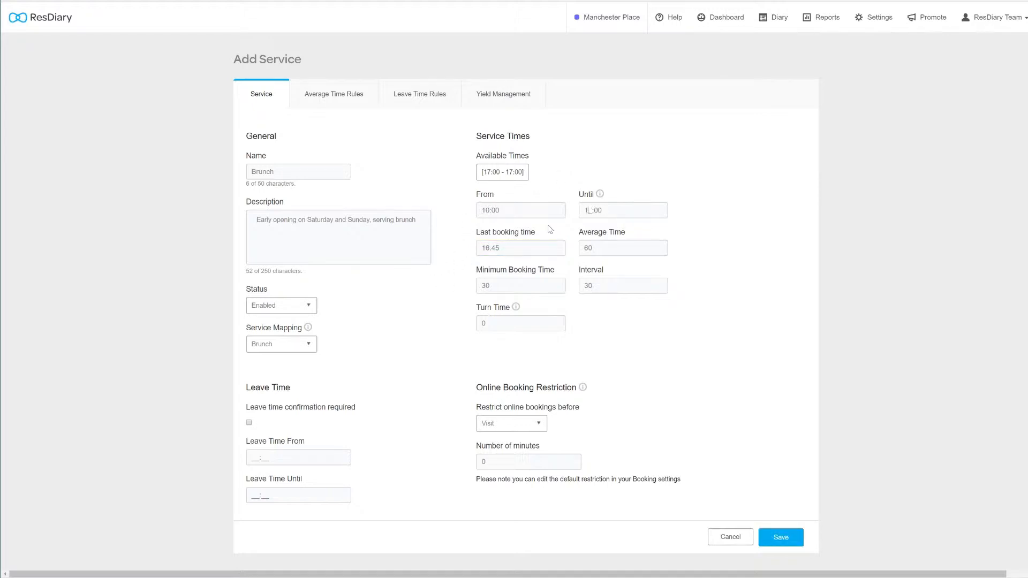
pyautogui.write('2')
pyautogui.press('Tab')
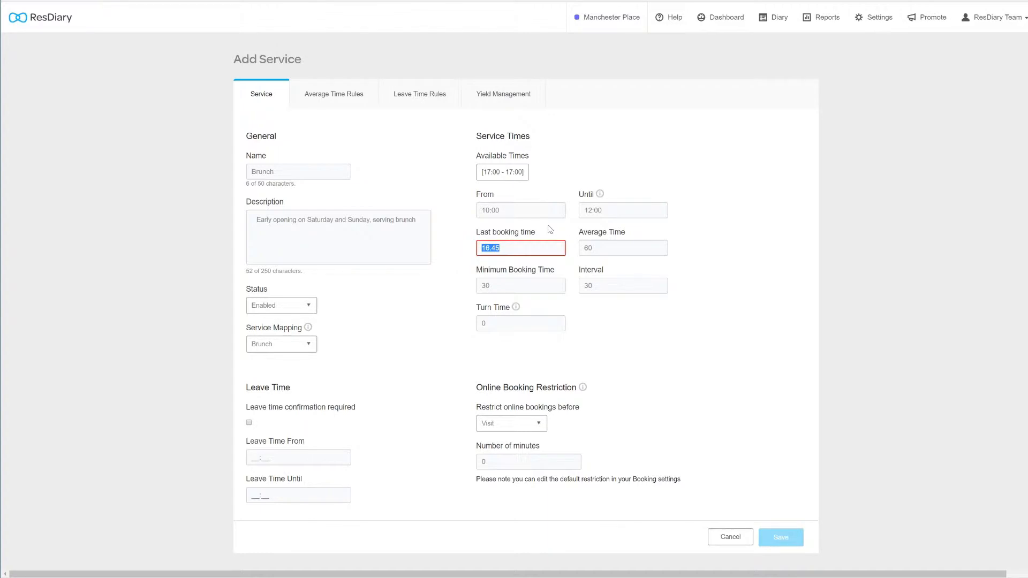
pyautogui.write('11:45')
pyautogui.press('Tab')
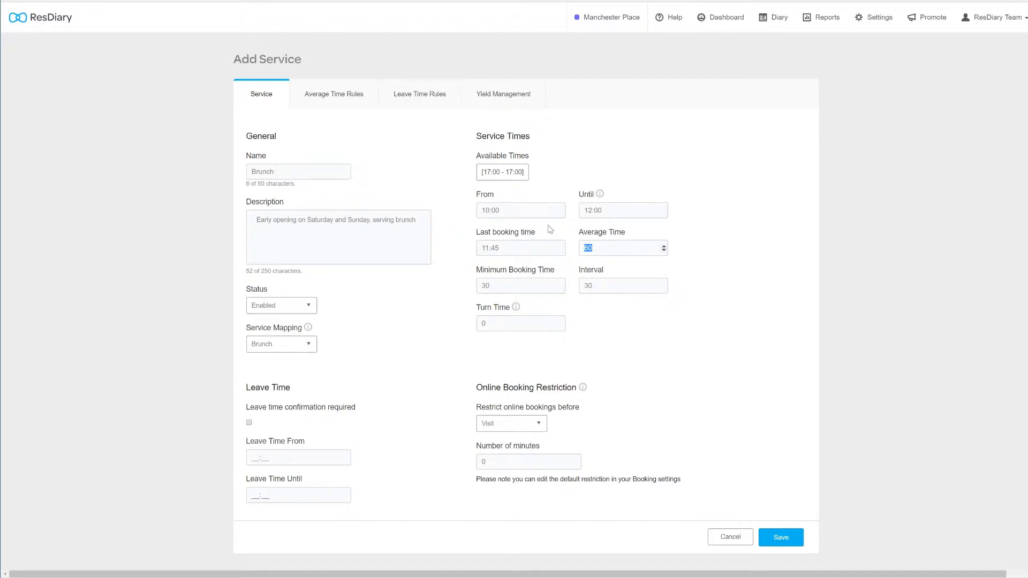
# Set the service's average time to 120, minimum booking time to 15, interval to 15 and turn time to 10.
pyautogui.write('120')
pyautogui.press('Tab')
pyautogui.press('BackSpace')
pyautogui.press('BackSpace')
pyautogui.write('1')
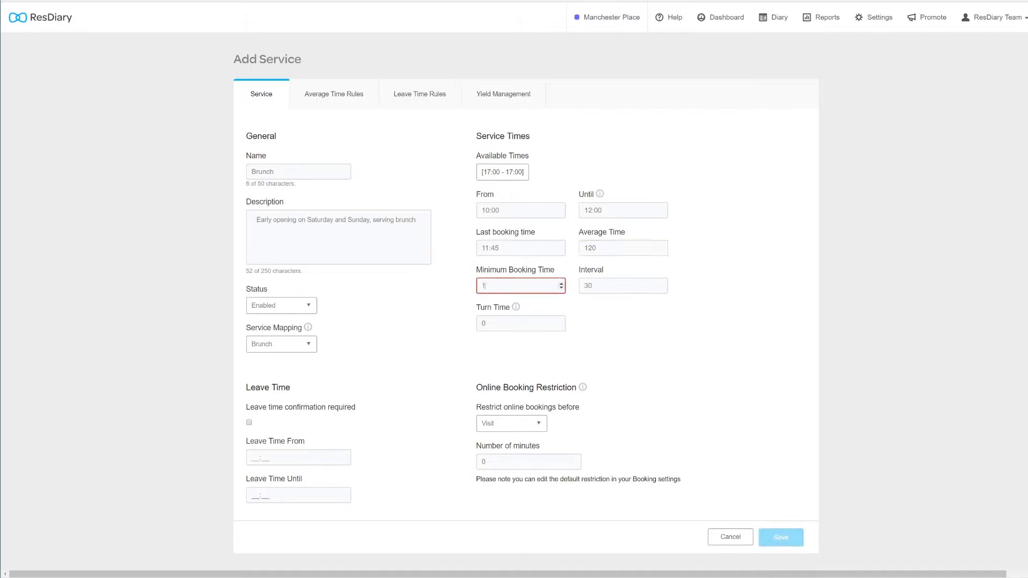
pyautogui.write('5')
pyautogui.press('Tab')
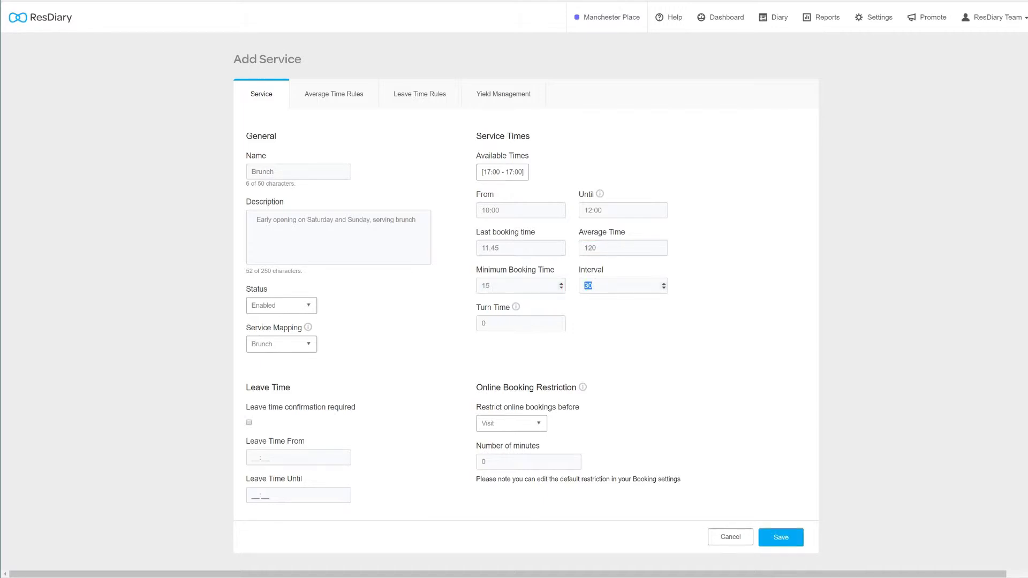
pyautogui.write('15')
pyautogui.press('Tab')
pyautogui.write('1')
# Restrict online bookings before Service instead of Visit, and save the new service.
pyautogui.click(539, 424)
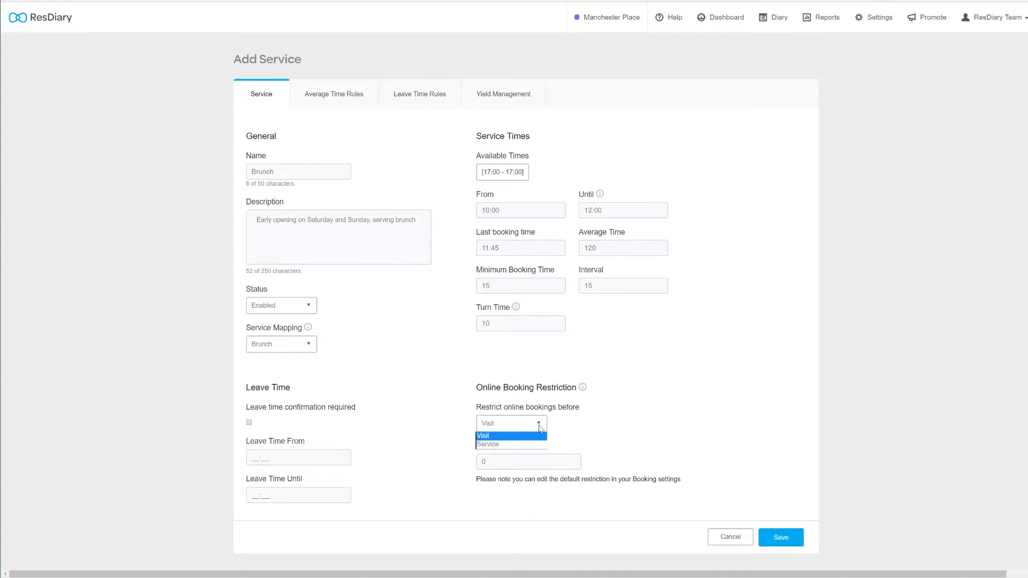
pyautogui.click(523, 445)
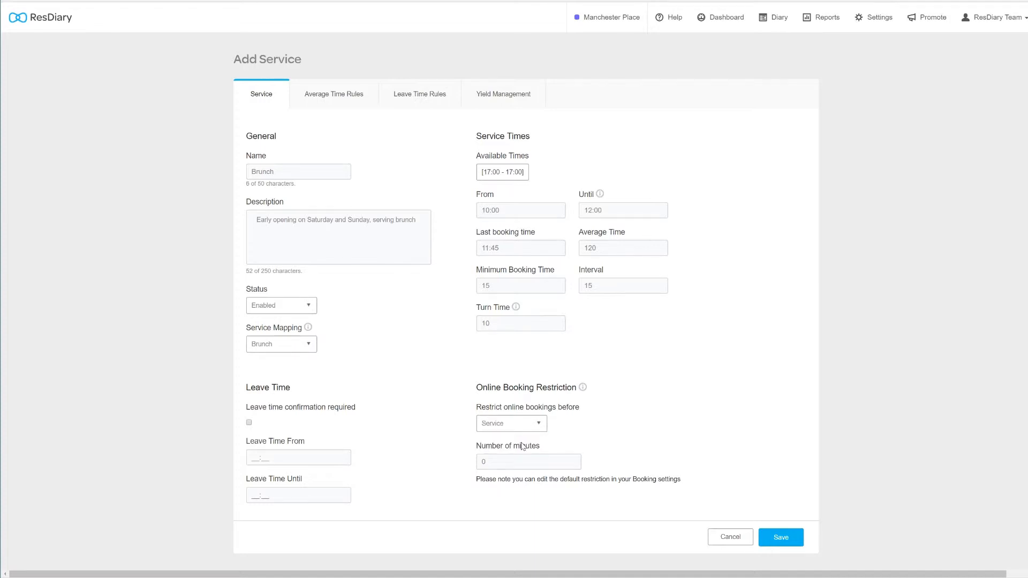
pyautogui.click(781, 537)
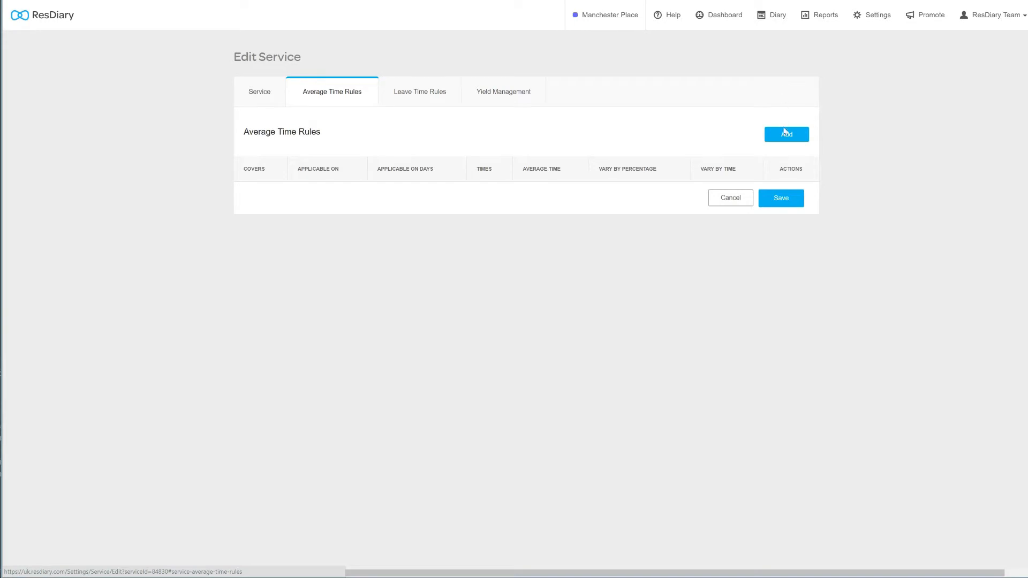
# Add an average time rule for 5 to 14 covers with an average time of 180.
pyautogui.click(786, 136)
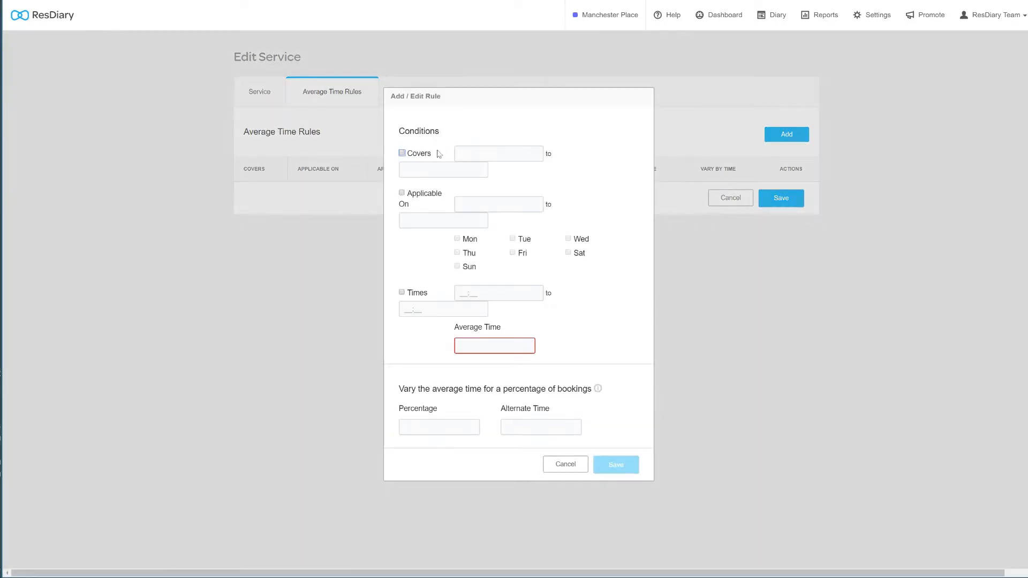
pyautogui.click(406, 155)
pyautogui.click(459, 154)
pyautogui.write('56')
pyautogui.press('Tab')
pyautogui.write('14')
pyautogui.click(474, 345)
pyautogui.write('180')
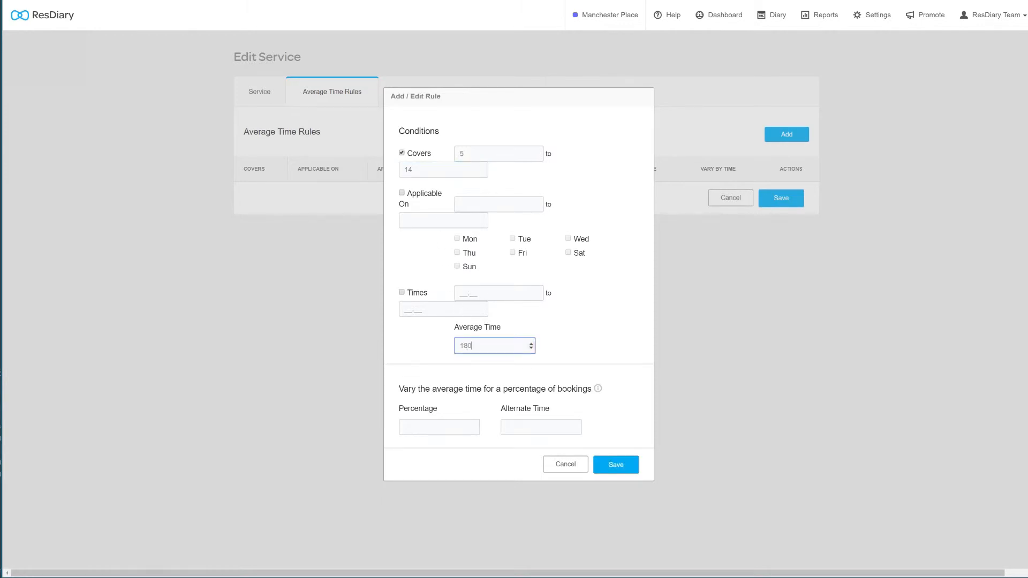
# Vary the rule's average time for 15 percent of bookings, with an alternate time of 140.
pyautogui.click(440, 423)
pyautogui.write('15')
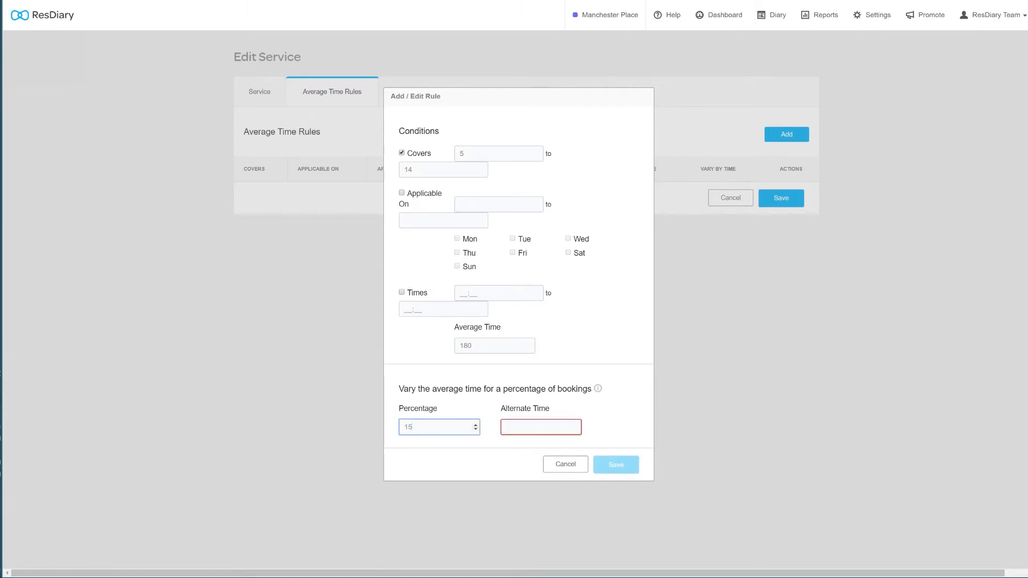
pyautogui.click(521, 426)
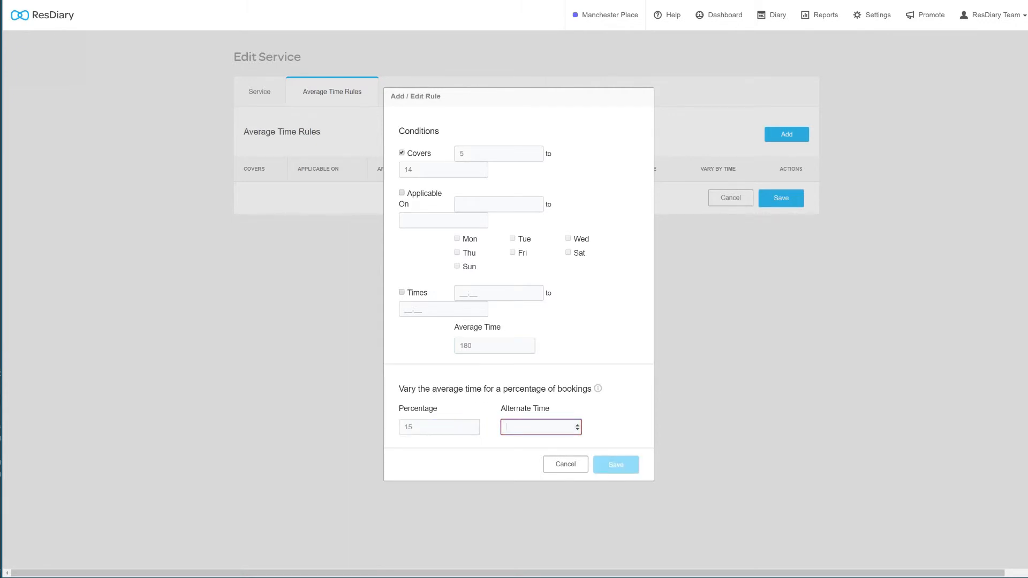
pyautogui.write('140')
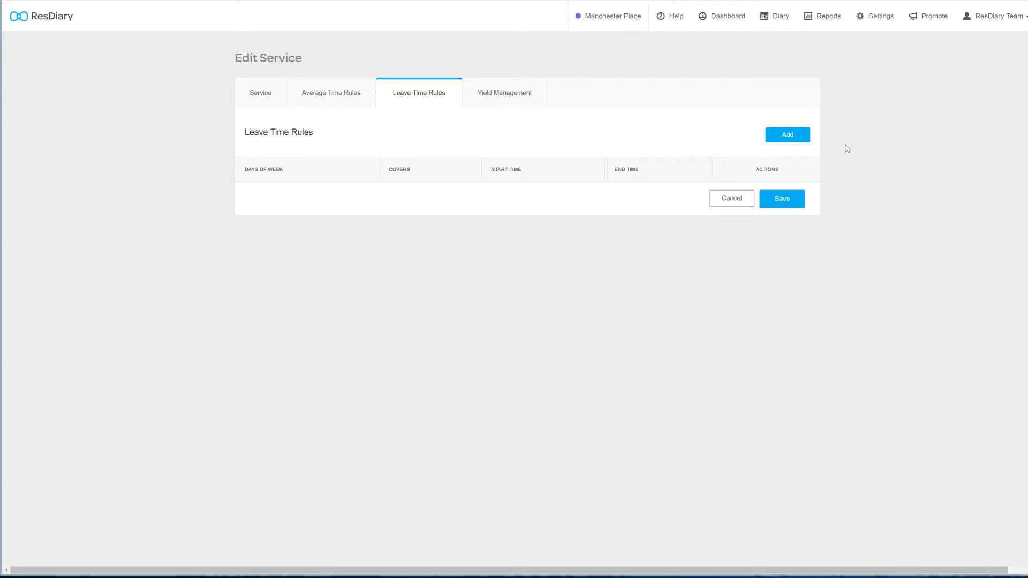
# Add a leave time rule for 2 to 6 covers, from 11:00 until 12:00.
pyautogui.click(802, 140)
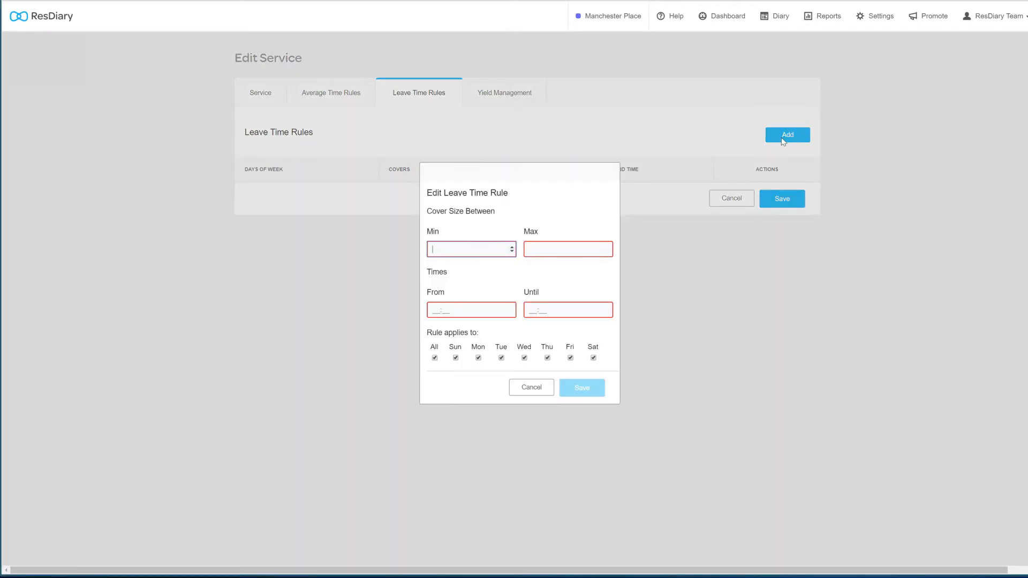
pyautogui.write('2')
pyautogui.press('Tab')
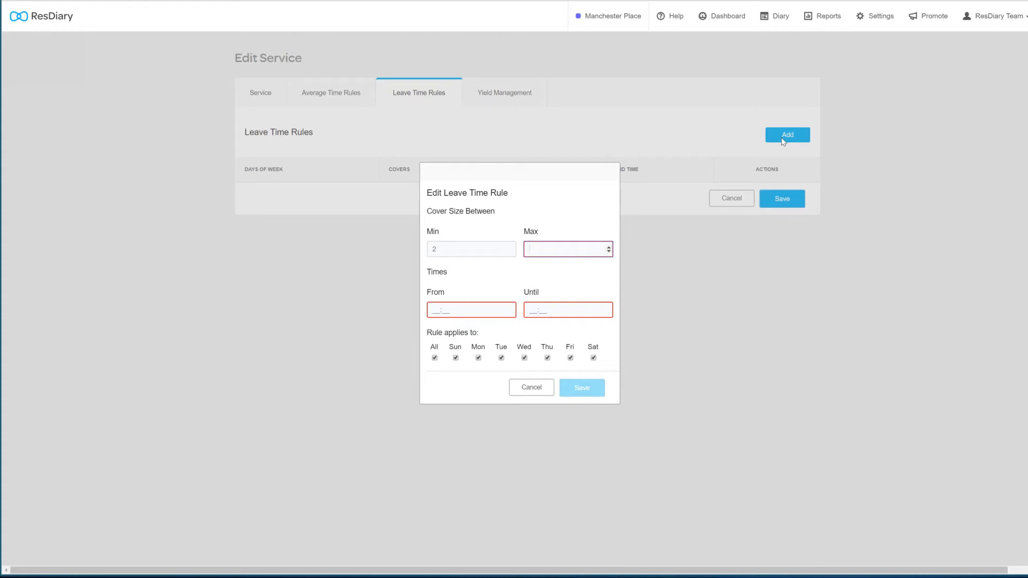
pyautogui.write('6')
pyautogui.press('Tab')
pyautogui.write('11:')
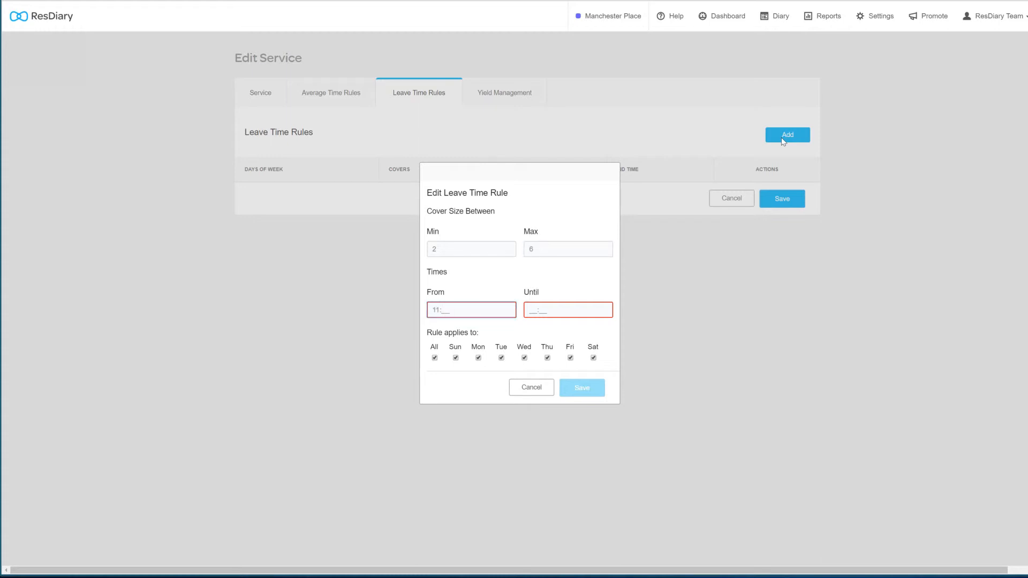
pyautogui.write('00')
pyautogui.press('Tab')
pyautogui.write('12:00')
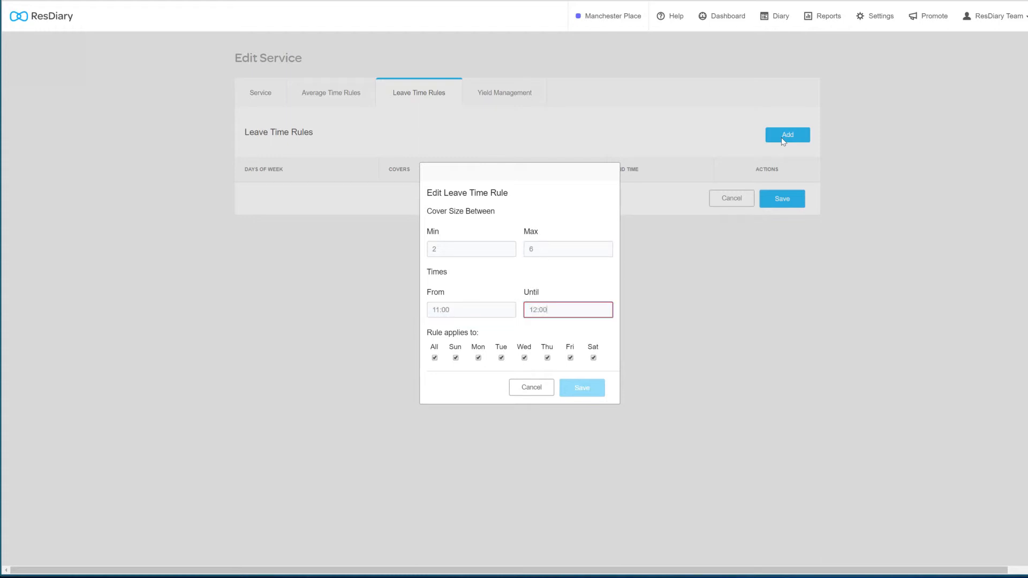
# Apply the leave time rule to Sunday and Saturday only, and save it.
pyautogui.click(434, 358)
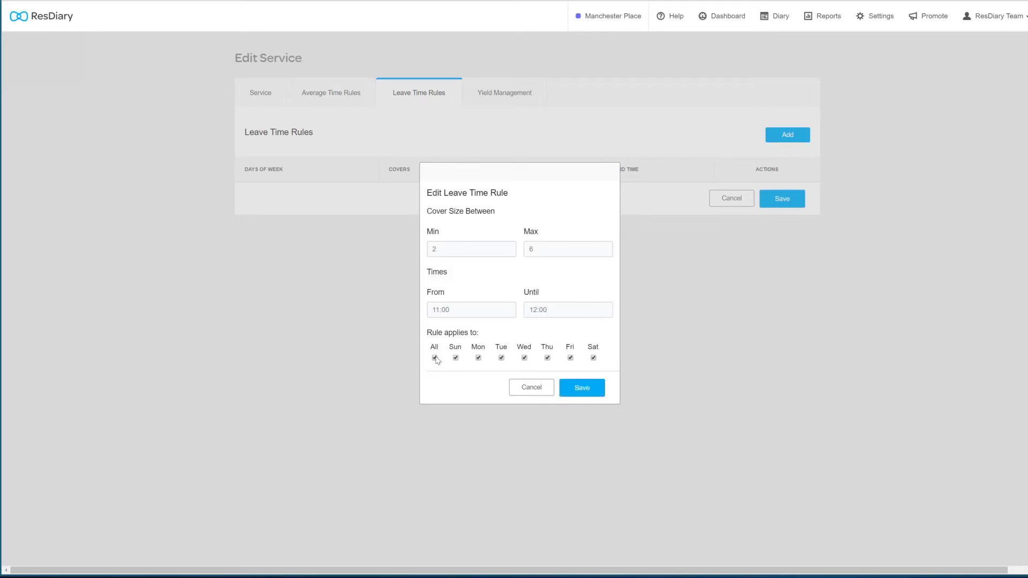
pyautogui.click(456, 377)
pyautogui.click(593, 357)
pyautogui.click(589, 389)
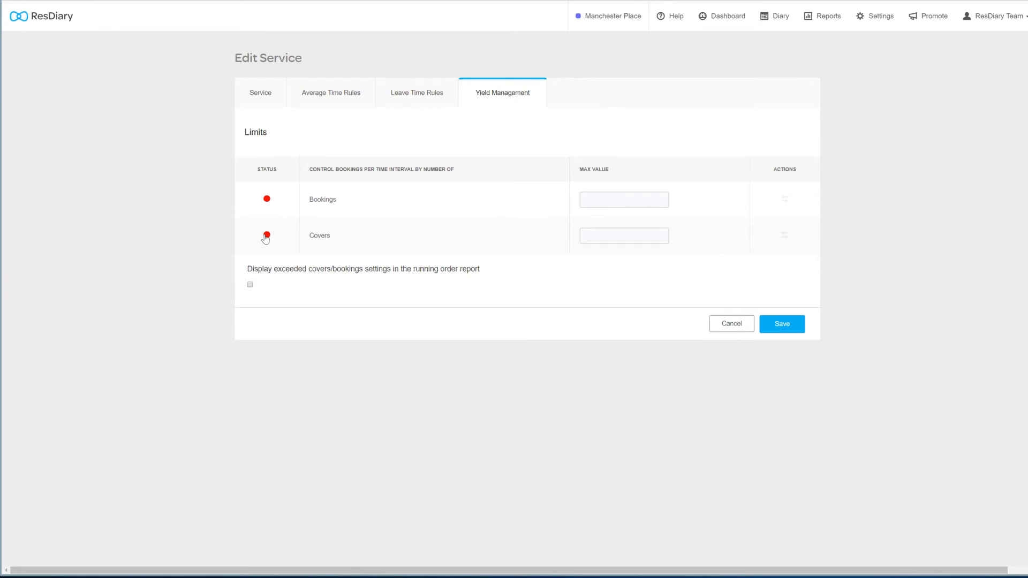
# Enable the yield limit on covers with a maximum of 30, and set all Saturday and Sunday intervals to 30 in its day variables.
pyautogui.click(266, 235)
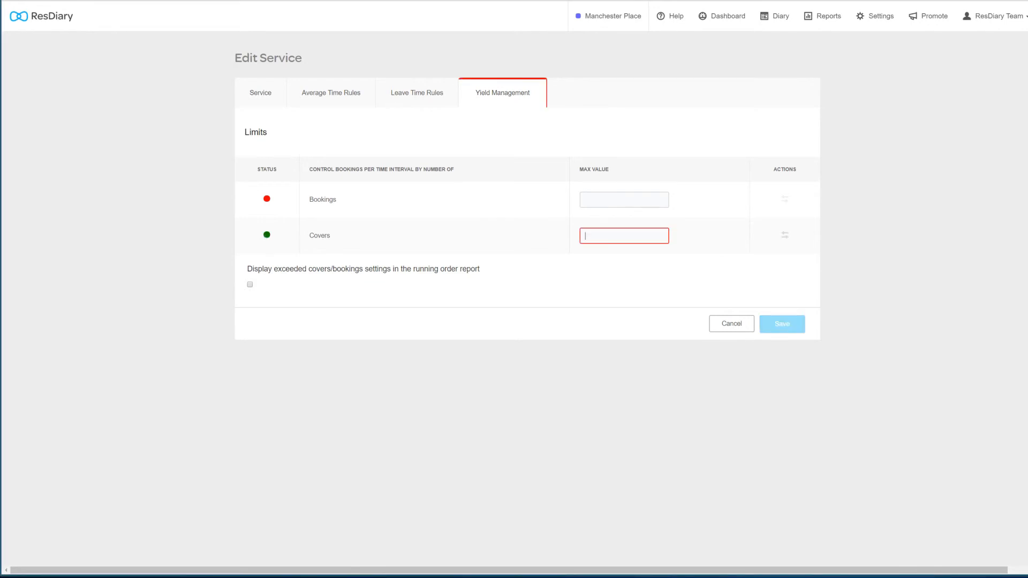
pyautogui.write('30')
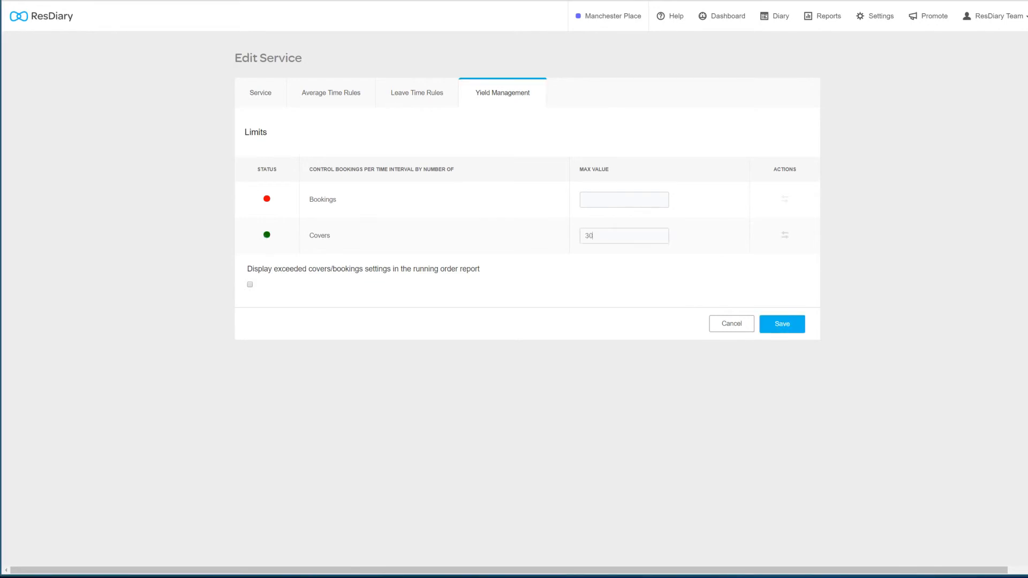
pyautogui.click(785, 237)
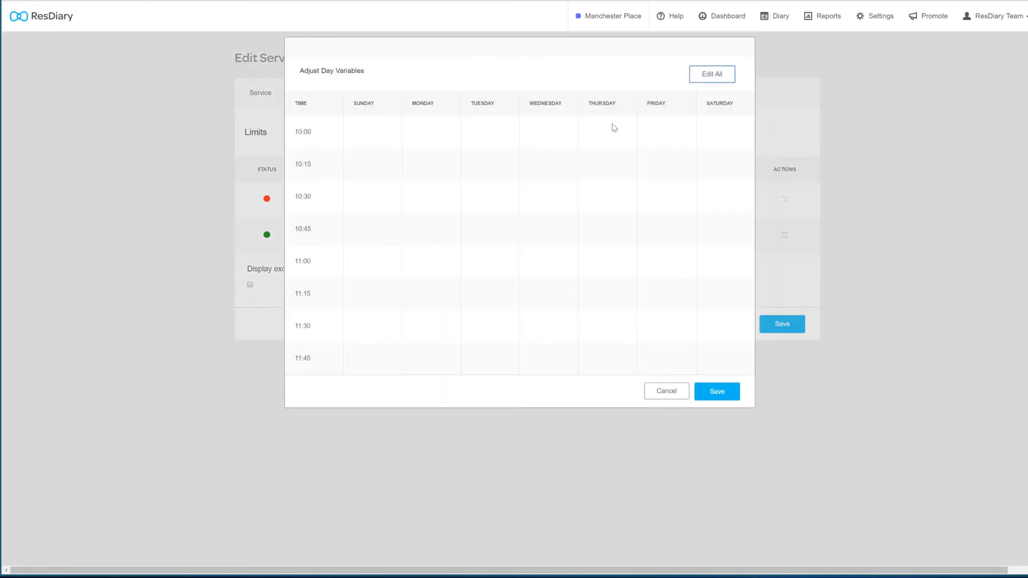
pyautogui.click(731, 110)
pyautogui.write('30')
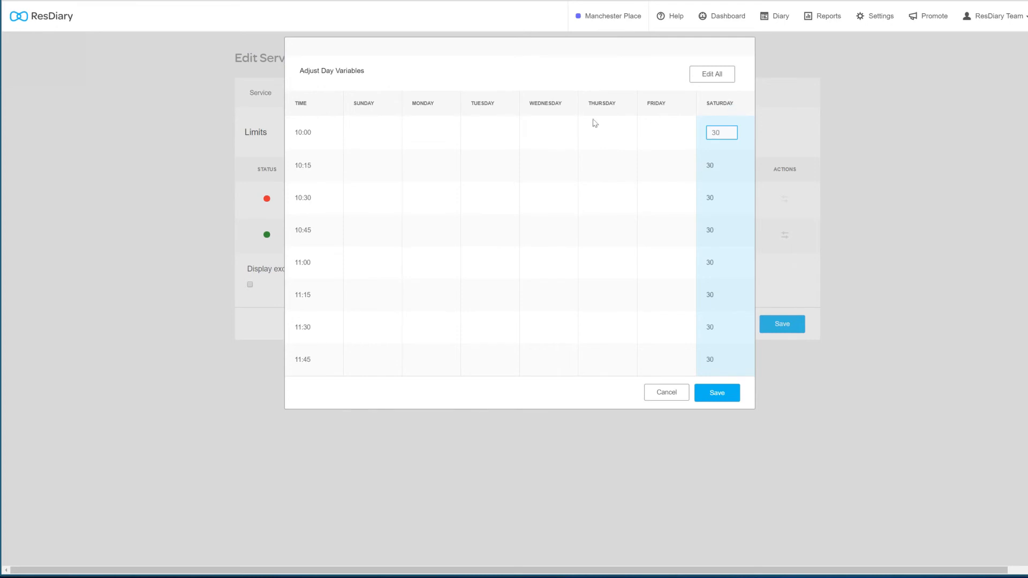
pyautogui.click(369, 107)
pyautogui.write('30')
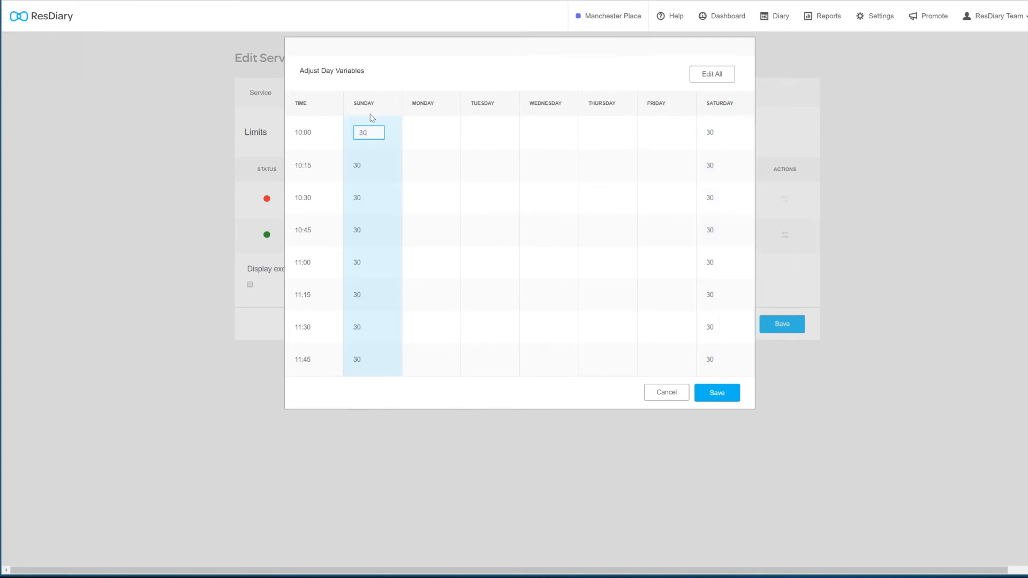
# Set Sunday's covers limit to 20 at 11:00 and to 25 at 10:45 and 11:15.
pyautogui.click(367, 262)
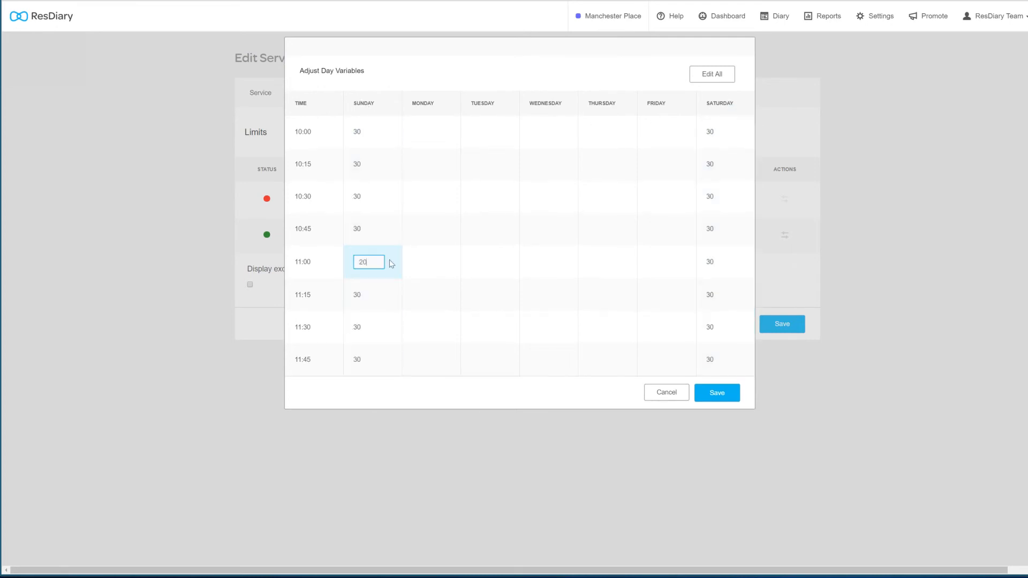
pyautogui.write('20')
pyautogui.click(360, 231)
pyautogui.write('25')
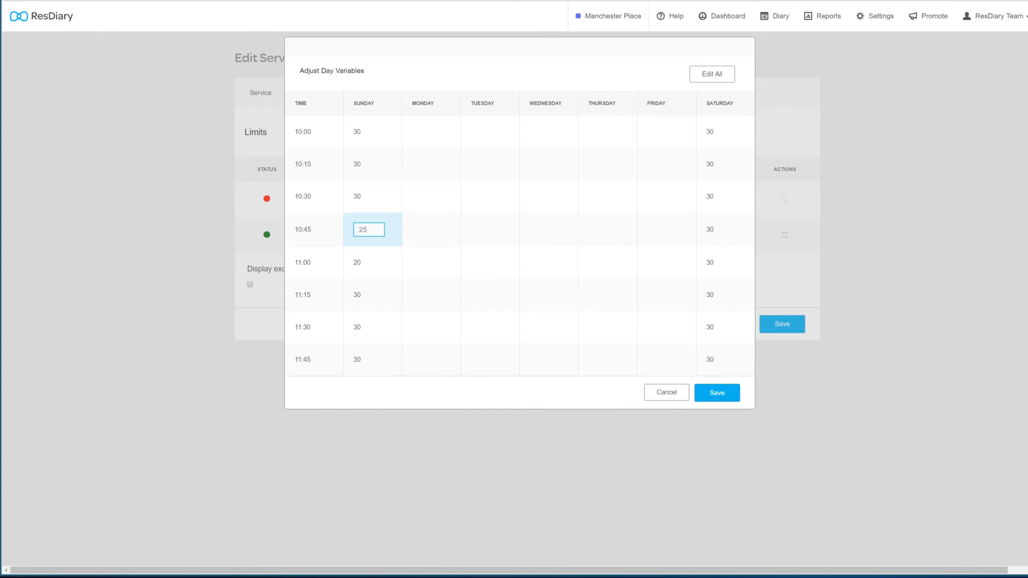
pyautogui.click(360, 295)
pyautogui.write('5')
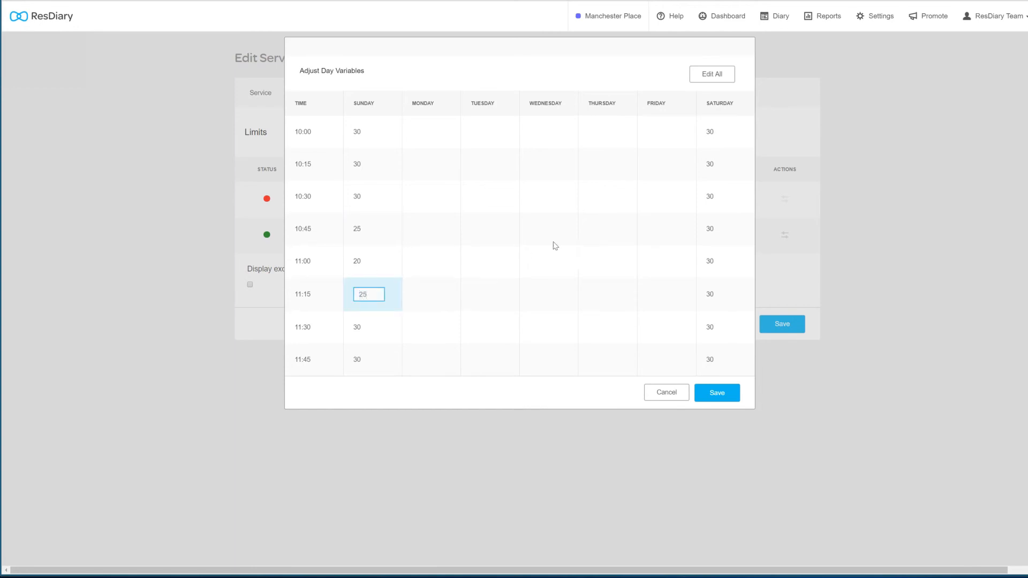
# Set Saturday's covers limit to 25 at 10:45 and 11:15.
pyautogui.click(710, 229)
pyautogui.write('25')
pyautogui.click(708, 295)
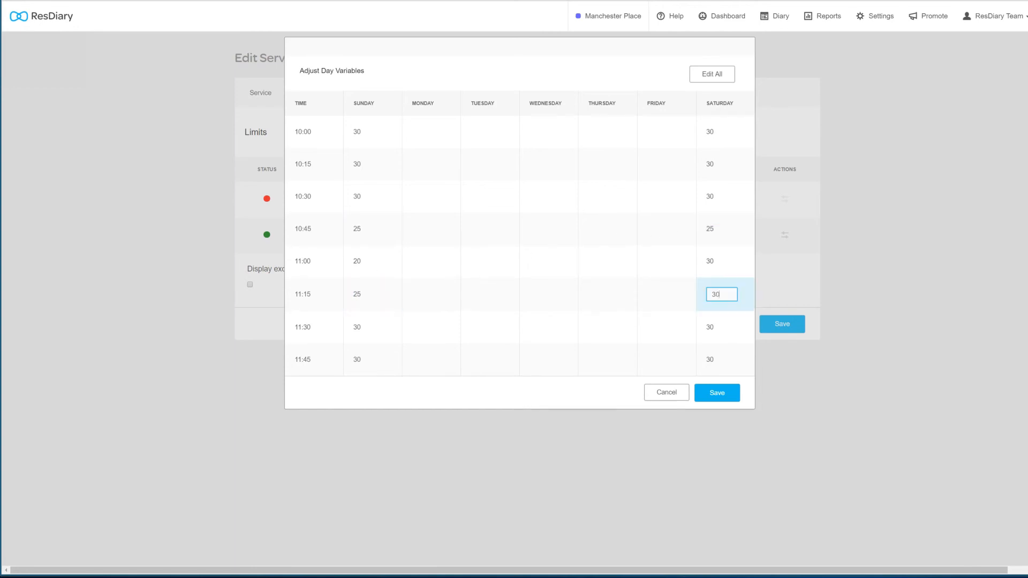
pyautogui.write('25')
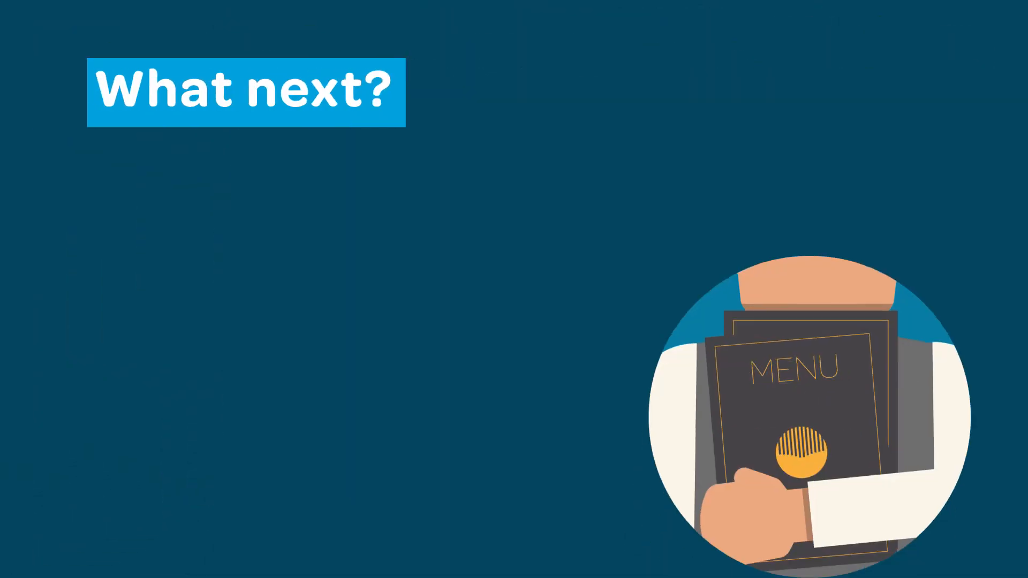